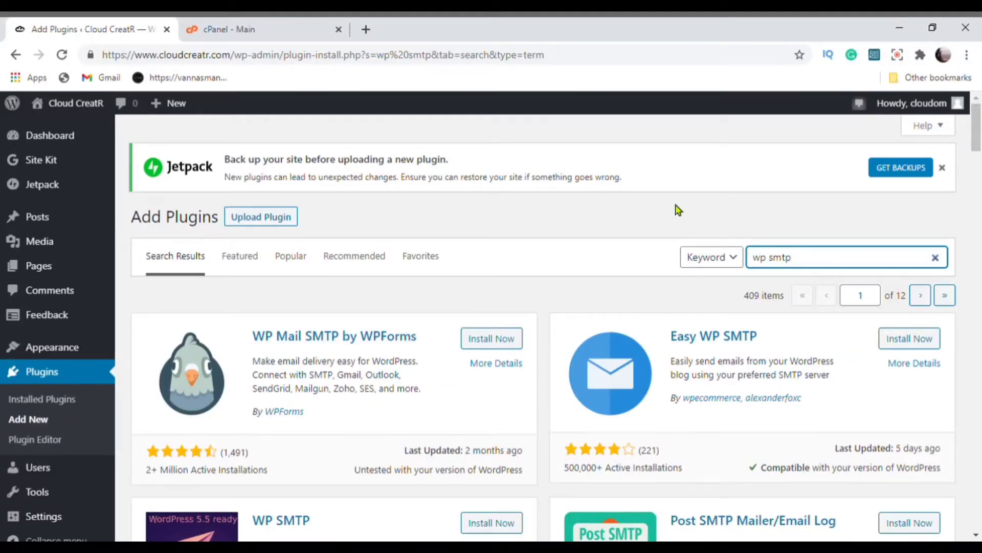
- Install WP Mail SMTP by WPForms from the 'wp smtp' plugin search results
{"action": "left_click", "coordinate": [489, 345]}
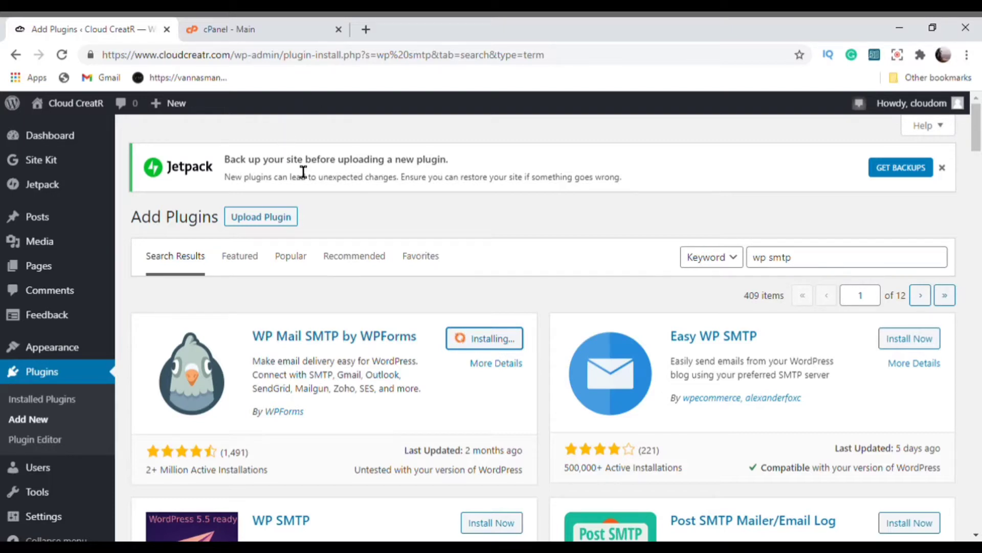
- Dismiss the Jetpack notice, activate WP Mail SMTP, and go to its Settings page
{"action": "left_click", "coordinate": [941, 168]}
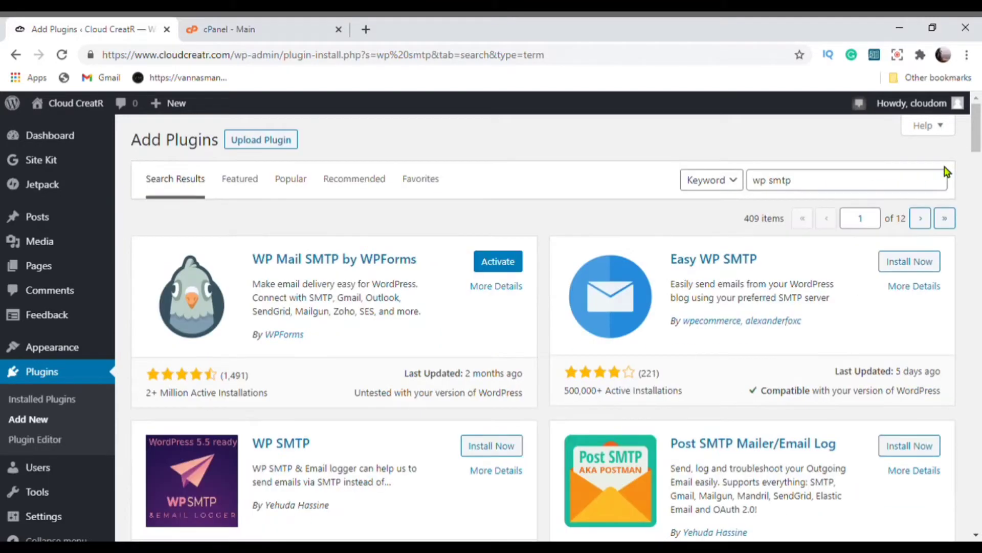
{"action": "left_click", "coordinate": [492, 261]}
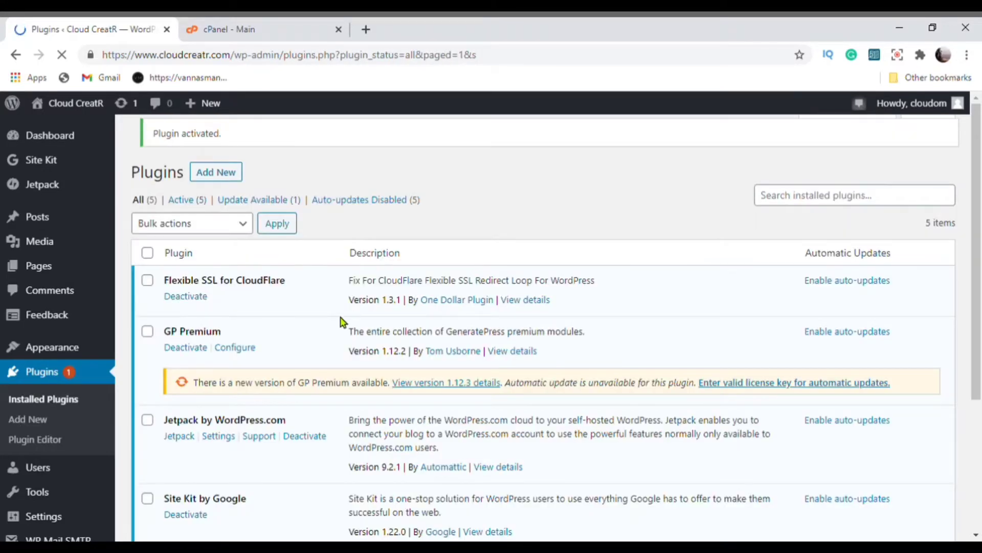
{"action": "scroll", "coordinate": [407, 303], "scroll_direction": "down", "scroll_amount": 2}
{"action": "scroll", "coordinate": [403, 302], "scroll_direction": "down", "scroll_amount": 1}
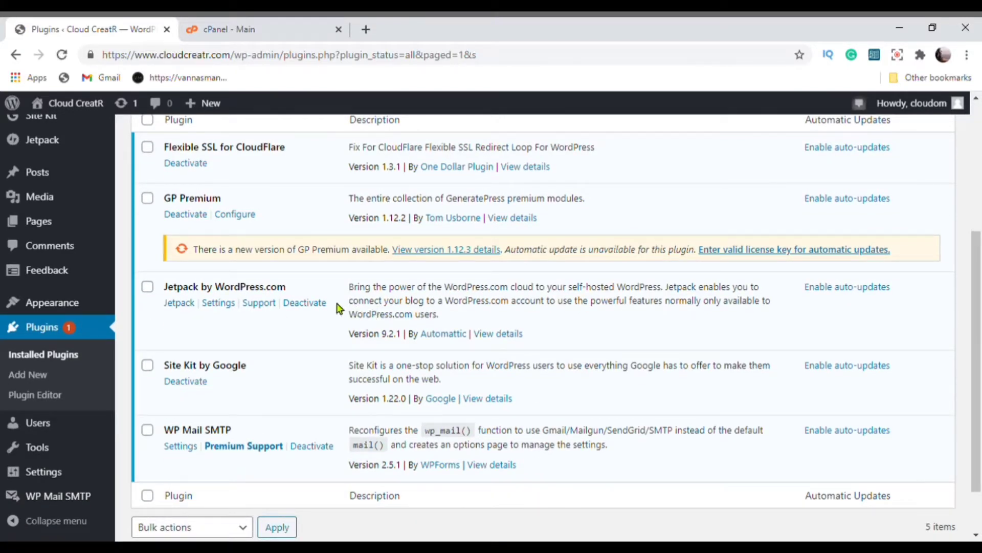
{"action": "left_click", "coordinate": [177, 452]}
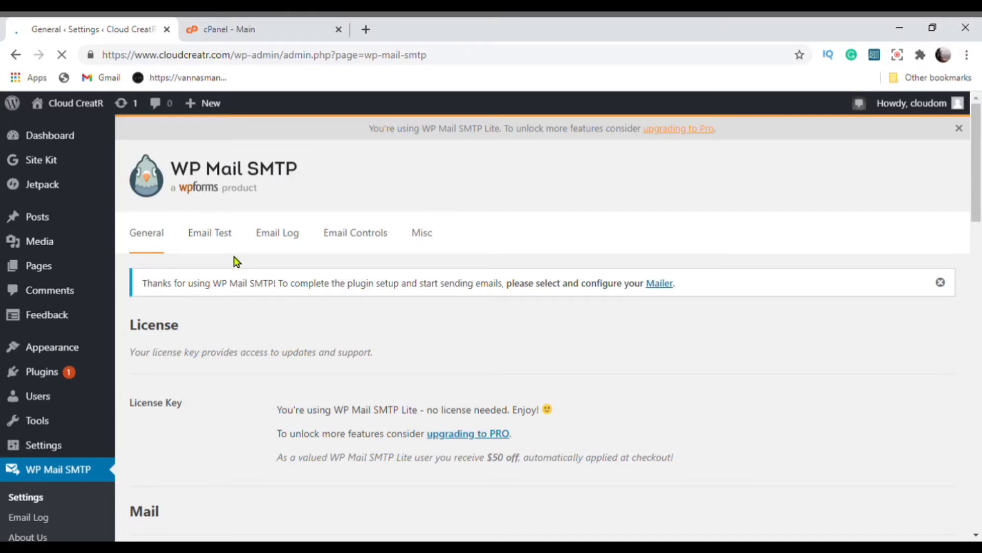
{"action": "scroll", "coordinate": [230, 257], "scroll_direction": "down", "scroll_amount": 3}
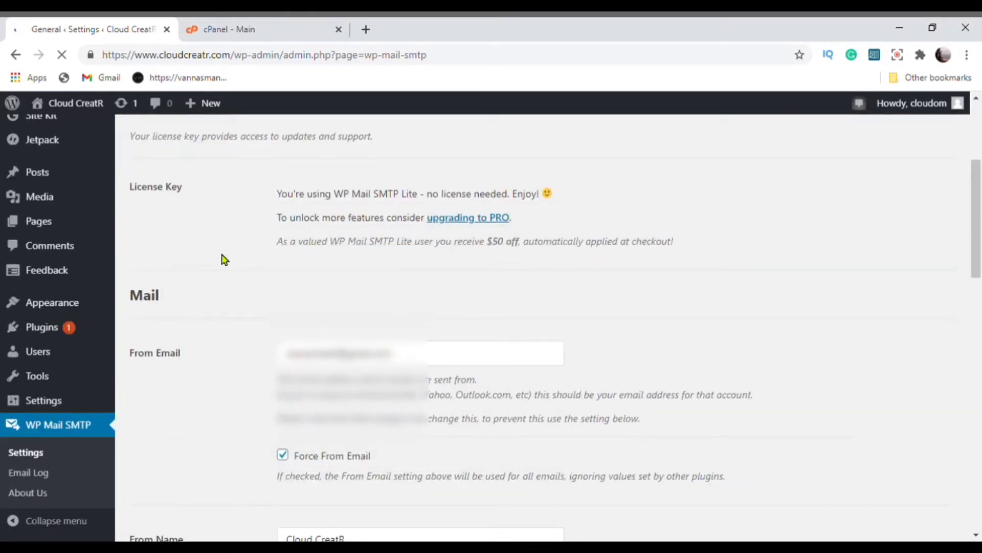
{"action": "scroll", "coordinate": [221, 260], "scroll_direction": "down", "scroll_amount": 1}
{"action": "left_click_drag", "start_coordinate": [442, 294], "coordinate": [309, 297]}
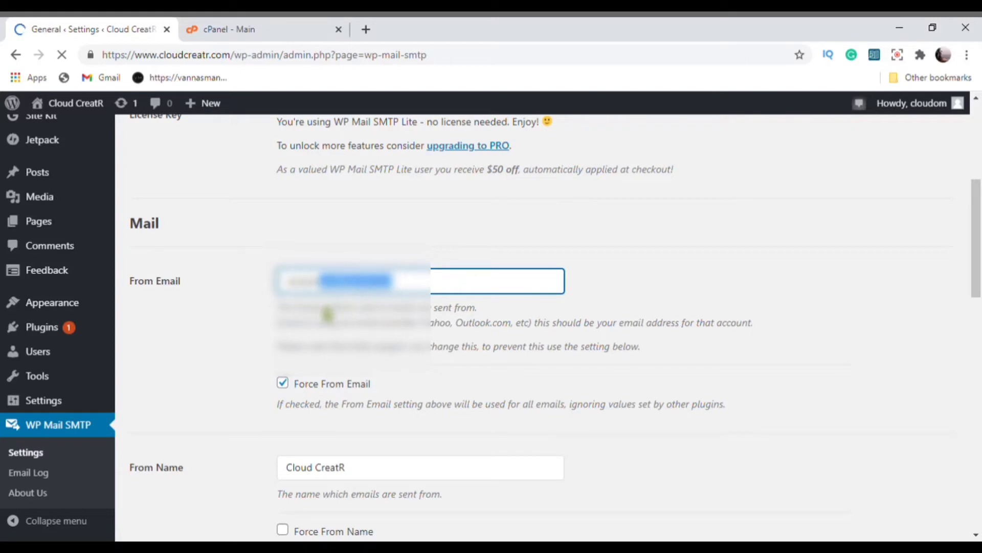
{"action": "key", "text": "BackSpace"}
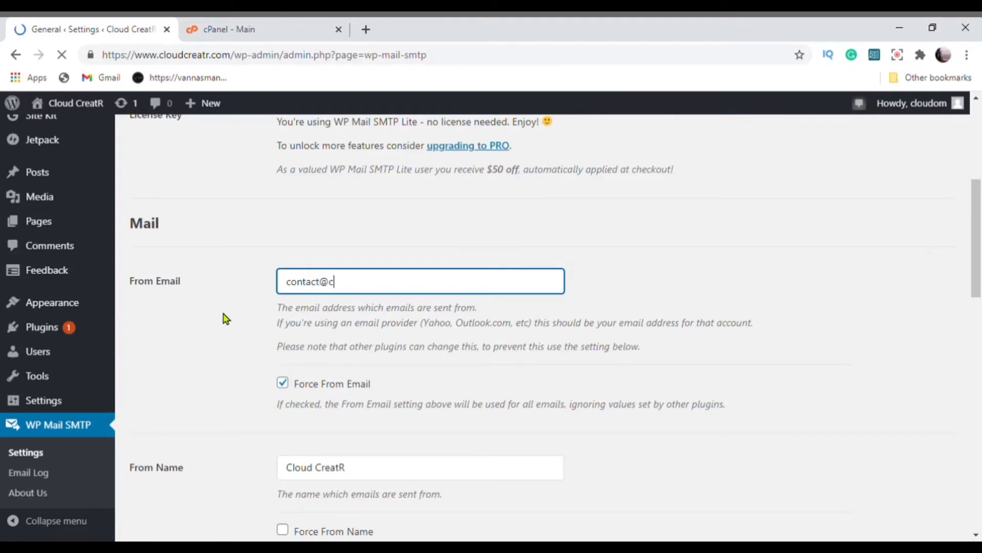
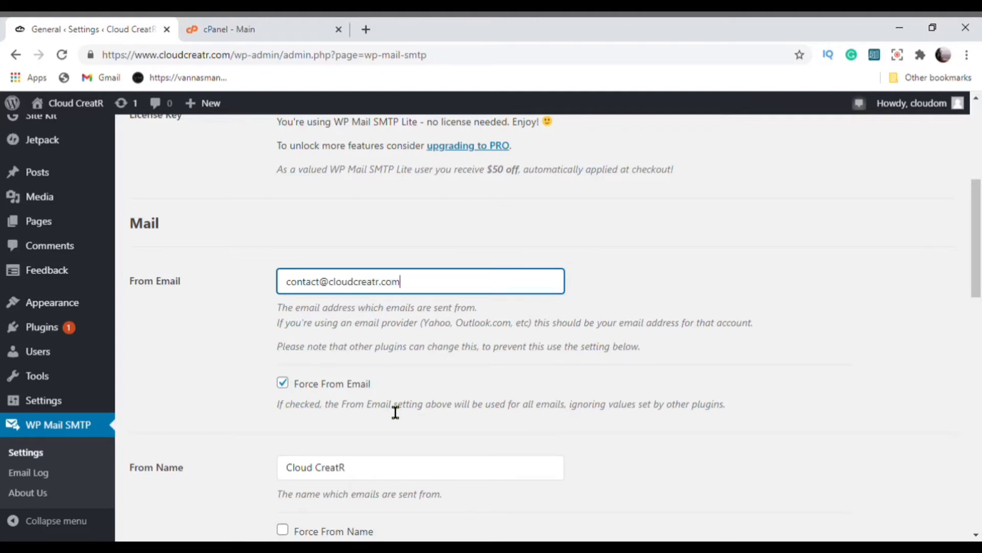
{"action": "scroll", "coordinate": [380, 424], "scroll_direction": "down", "scroll_amount": 3}
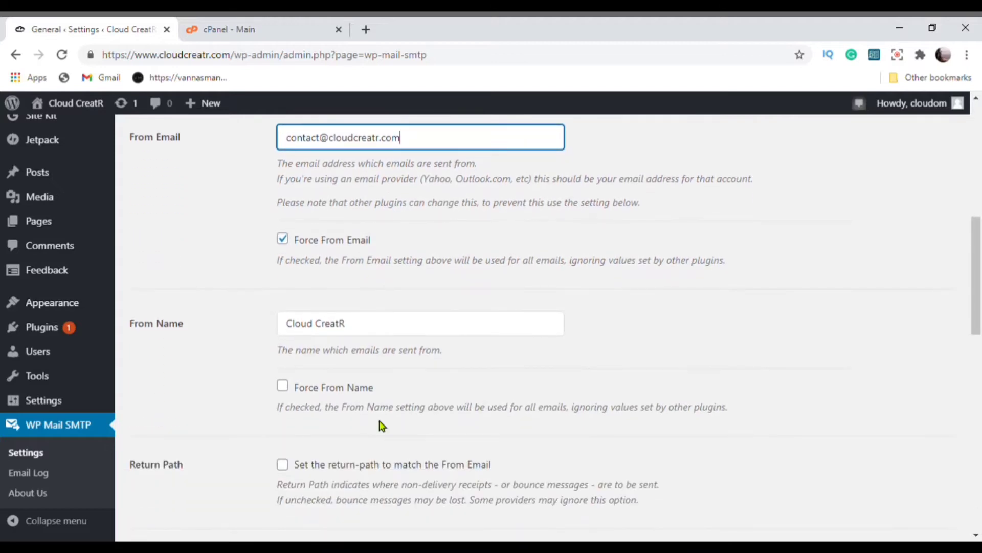
{"action": "scroll", "coordinate": [322, 379], "scroll_direction": "down", "scroll_amount": 1}
{"action": "left_click", "coordinate": [284, 317]}
{"action": "scroll", "coordinate": [305, 346], "scroll_direction": "down", "scroll_amount": 1}
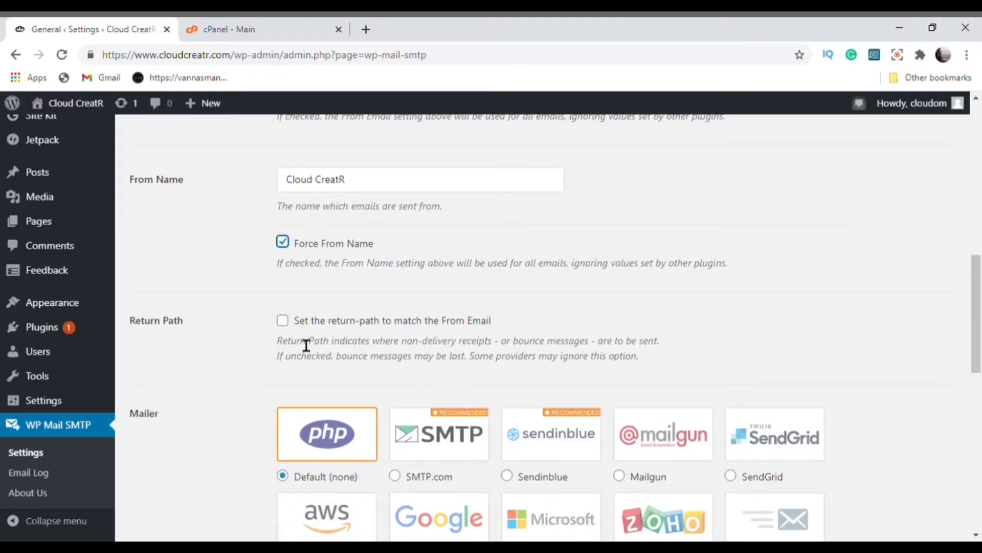
- Match the return-path to the From Email and select Other SMTP as the mailer
{"action": "left_click", "coordinate": [284, 322]}
{"action": "scroll", "coordinate": [356, 331], "scroll_direction": "down", "scroll_amount": 2}
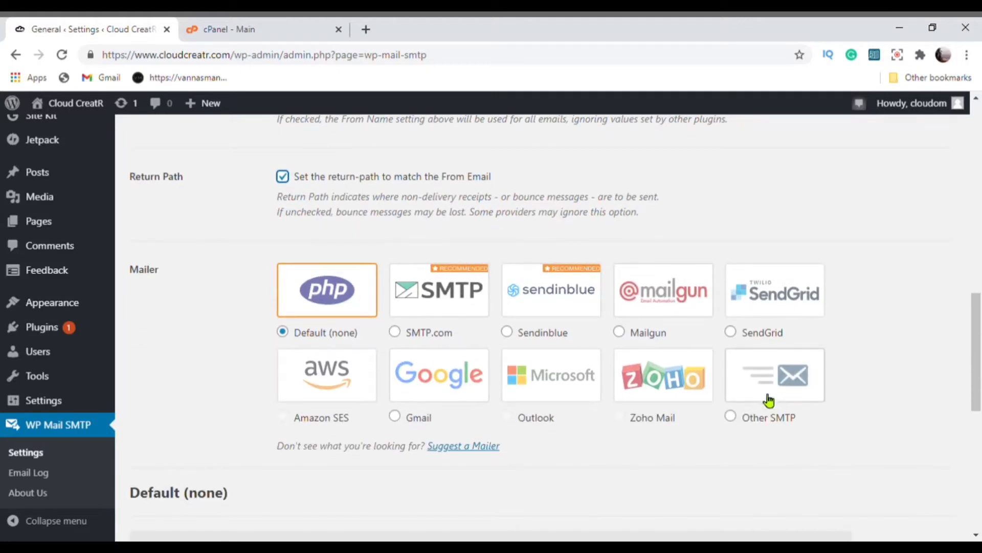
{"action": "left_click", "coordinate": [730, 416]}
{"action": "scroll", "coordinate": [537, 385], "scroll_direction": "down", "scroll_amount": 3}
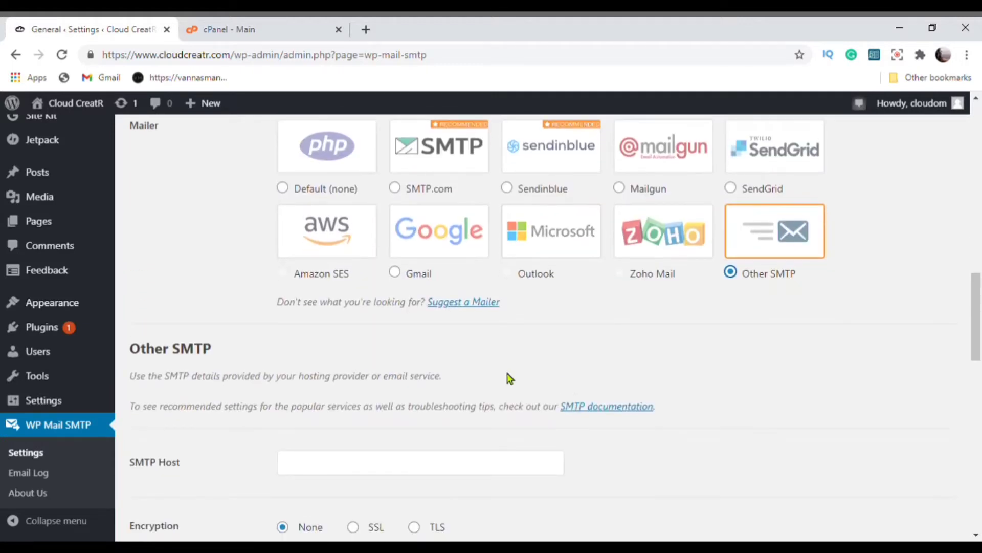
{"action": "scroll", "coordinate": [501, 377], "scroll_direction": "down", "scroll_amount": 1}
{"action": "scroll", "coordinate": [500, 377], "scroll_direction": "down", "scroll_amount": 1}
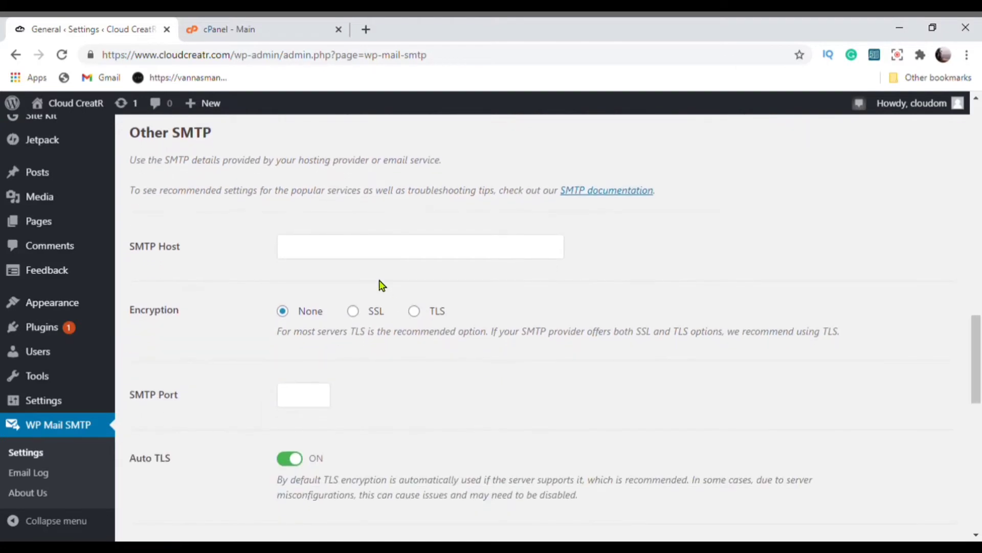
{"action": "left_click", "coordinate": [374, 266]}
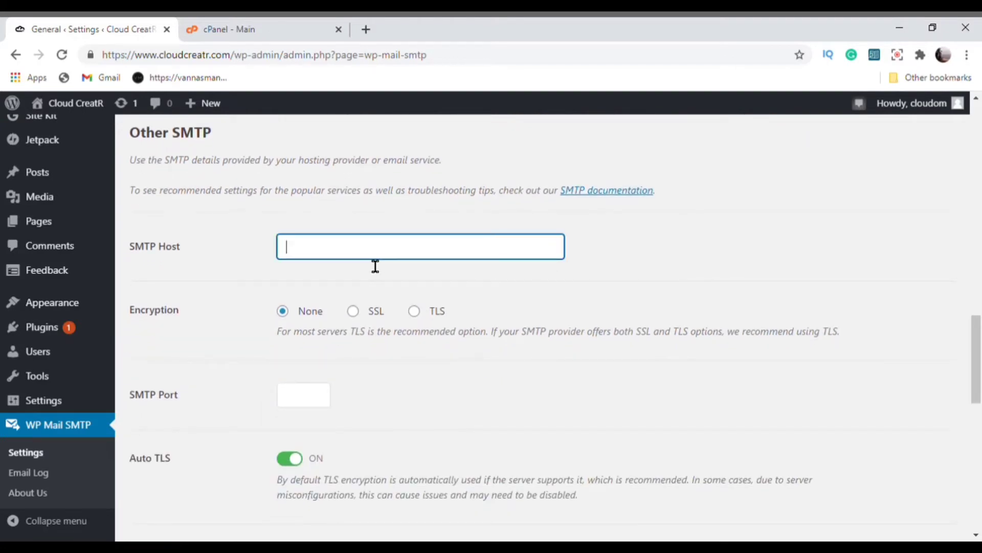
{"action": "left_click", "coordinate": [255, 35]}
{"action": "scroll", "coordinate": [230, 273], "scroll_direction": "down", "scroll_amount": 3}
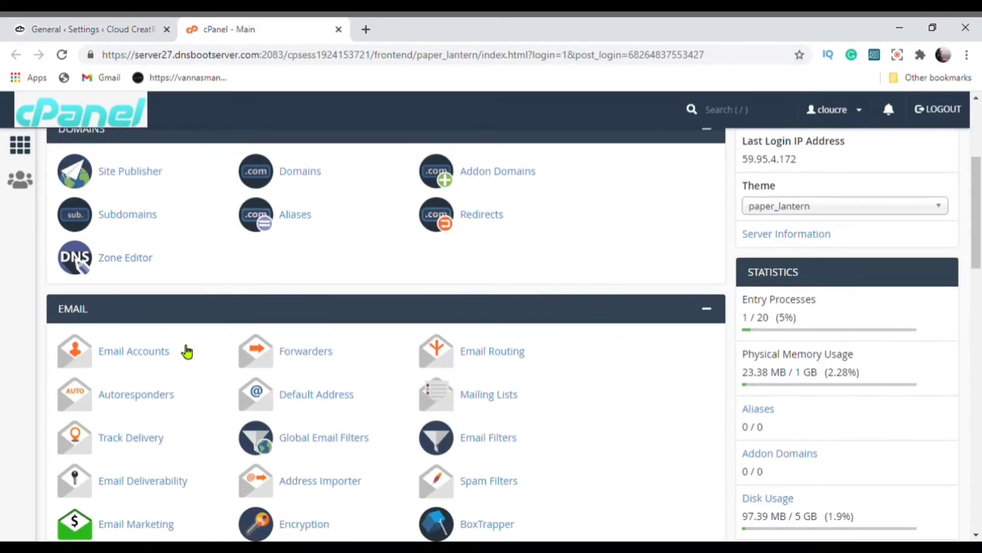
{"action": "left_click", "coordinate": [155, 351]}
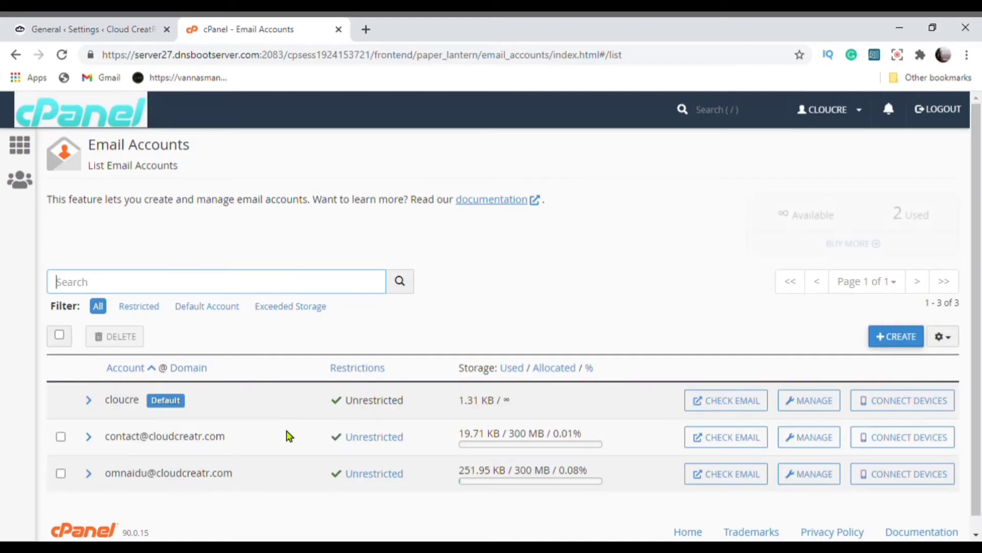
{"action": "left_click", "coordinate": [910, 439]}
{"action": "scroll", "coordinate": [604, 397], "scroll_direction": "down", "scroll_amount": 1}
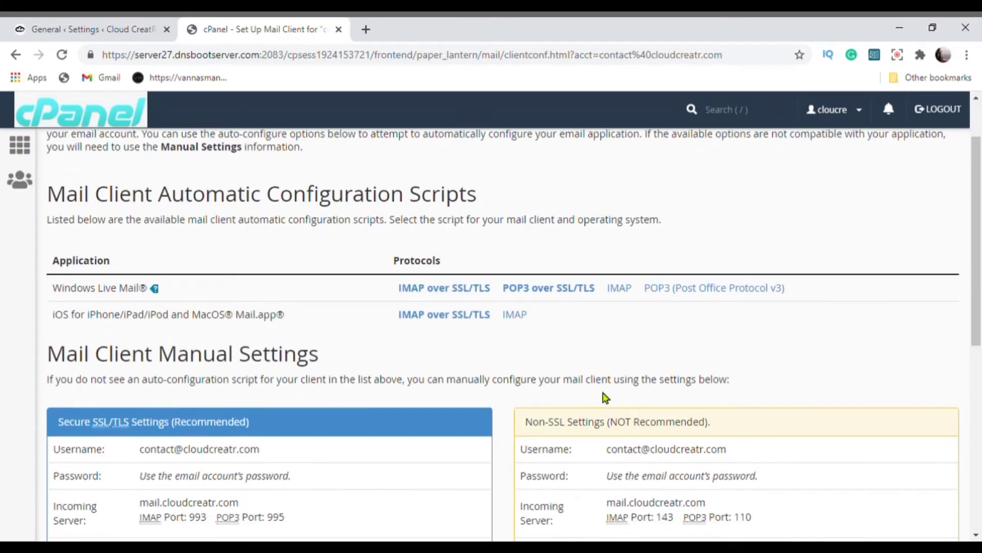
{"action": "scroll", "coordinate": [547, 390], "scroll_direction": "down", "scroll_amount": 1}
{"action": "scroll", "coordinate": [546, 389], "scroll_direction": "down", "scroll_amount": 2}
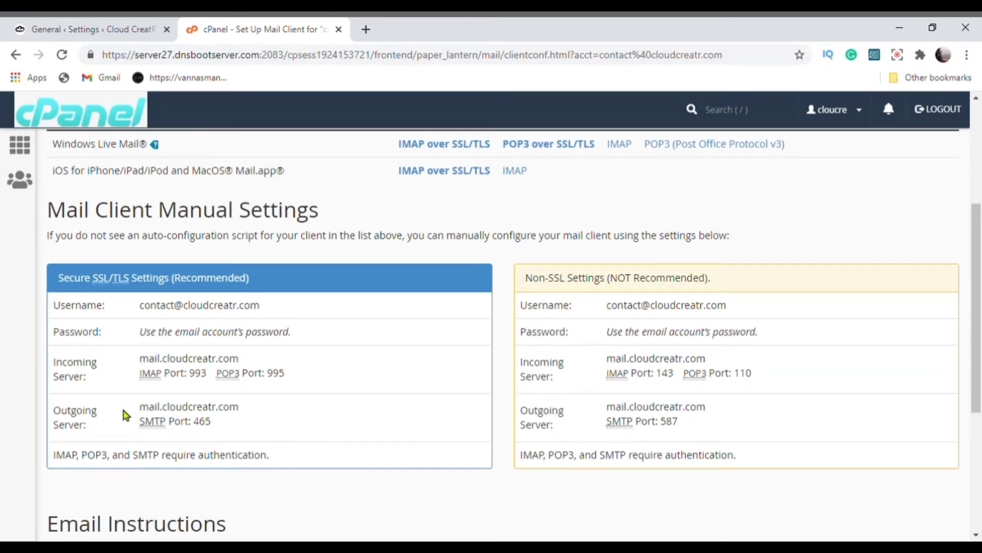
{"action": "left_click_drag", "start_coordinate": [140, 407], "coordinate": [247, 408]}
{"action": "key", "text": "ctrl+c"}
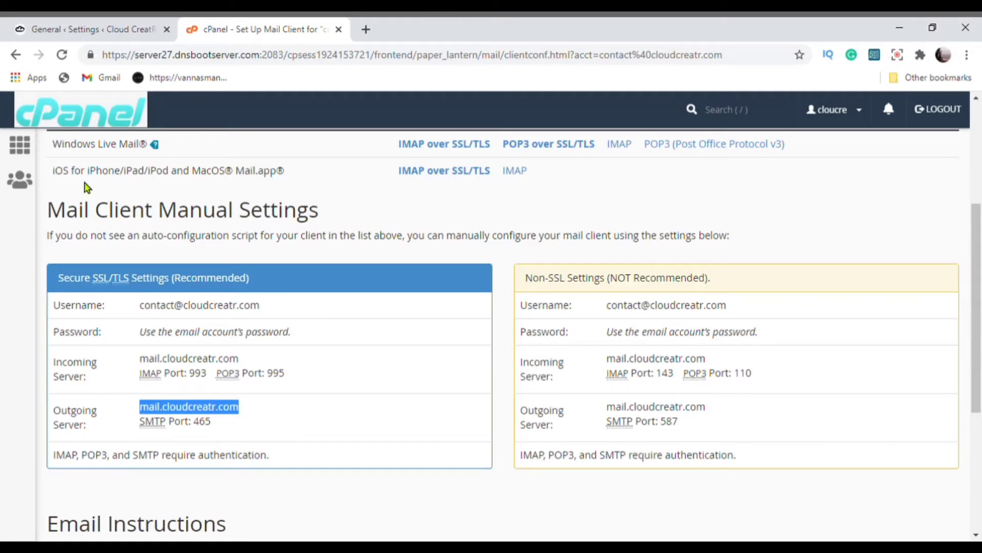
- Set the SMTP Host to mail.cloudcreatr.com with SSL encryption
{"action": "left_click", "coordinate": [58, 24]}
{"action": "left_click", "coordinate": [305, 247]}
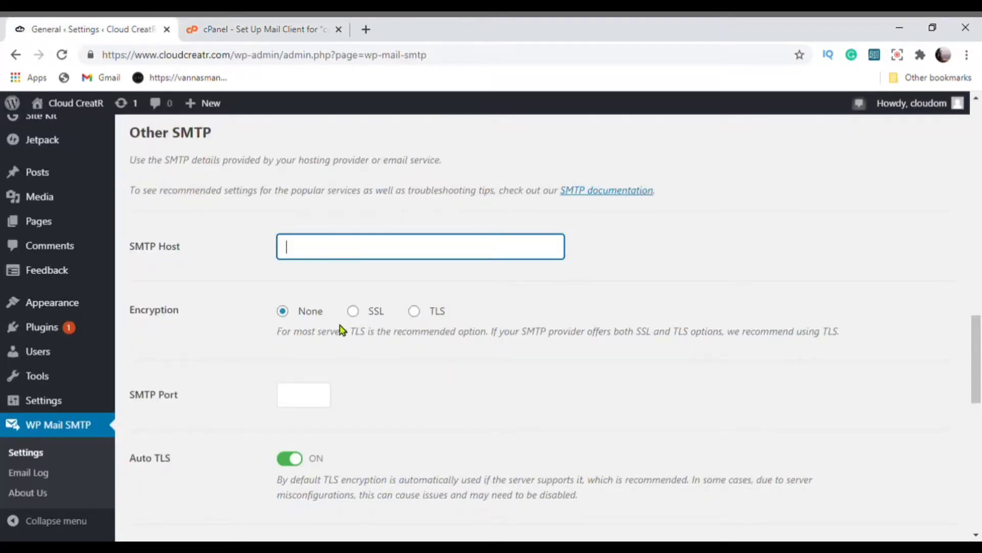
{"action": "key", "text": "ctrl+v"}
{"action": "left_click", "coordinate": [355, 312]}
{"action": "scroll", "coordinate": [318, 351], "scroll_direction": "down", "scroll_amount": 2}
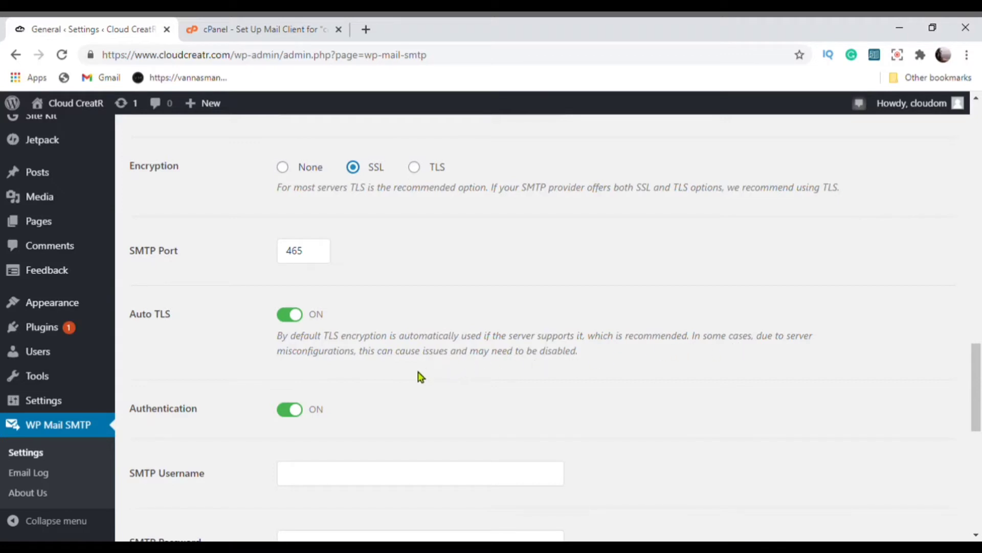
{"action": "scroll", "coordinate": [507, 362], "scroll_direction": "down", "scroll_amount": 1}
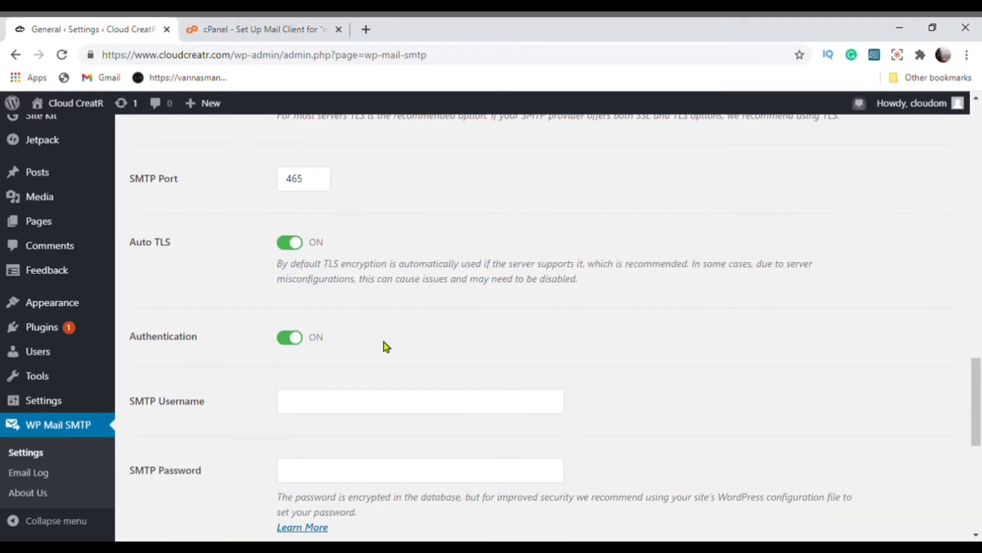
{"action": "scroll", "coordinate": [384, 345], "scroll_direction": "down", "scroll_amount": 1}
{"action": "left_click", "coordinate": [350, 340]}
{"action": "scroll", "coordinate": [349, 340], "scroll_direction": "up", "scroll_amount": 2}
{"action": "left_click", "coordinate": [226, 28]}
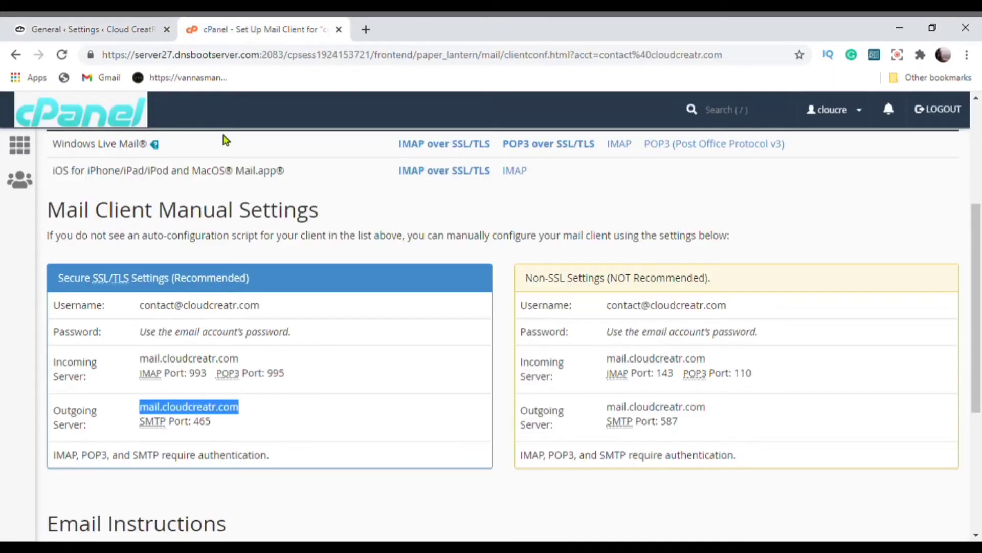
{"action": "left_click_drag", "start_coordinate": [139, 304], "coordinate": [259, 308]}
{"action": "key", "text": "ctrl+c"}
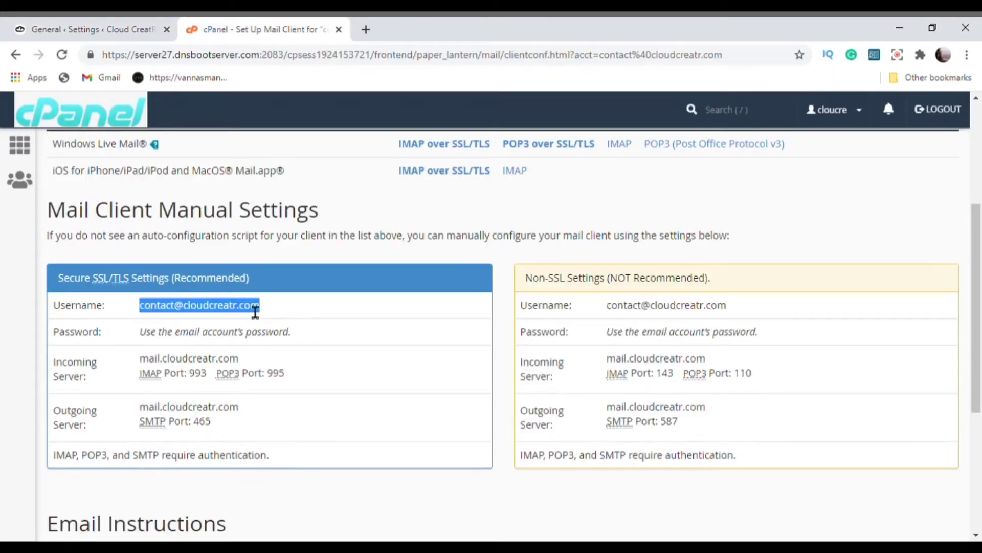
{"action": "left_click", "coordinate": [27, 25]}
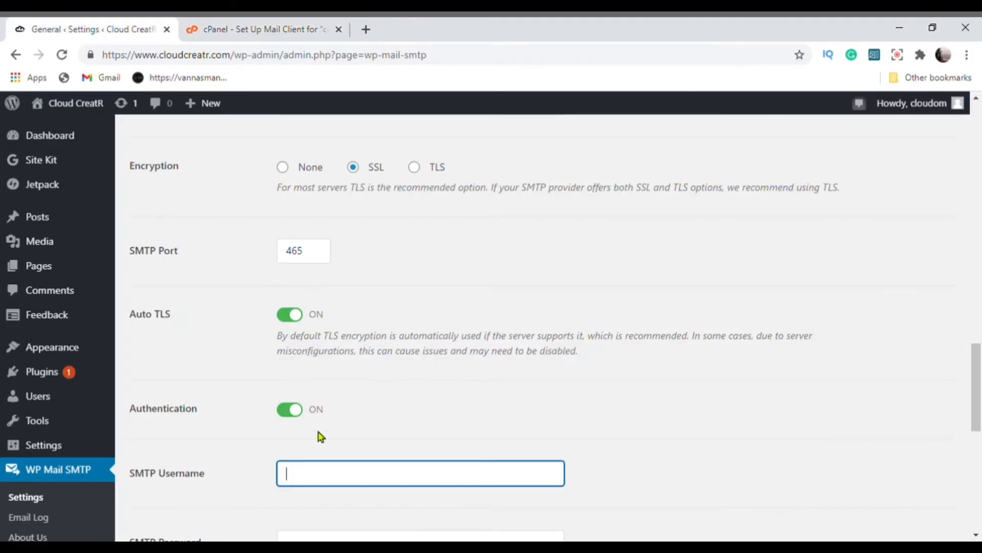
{"action": "key", "text": "ctrl+v"}
{"action": "scroll", "coordinate": [375, 364], "scroll_direction": "down", "scroll_amount": 2}
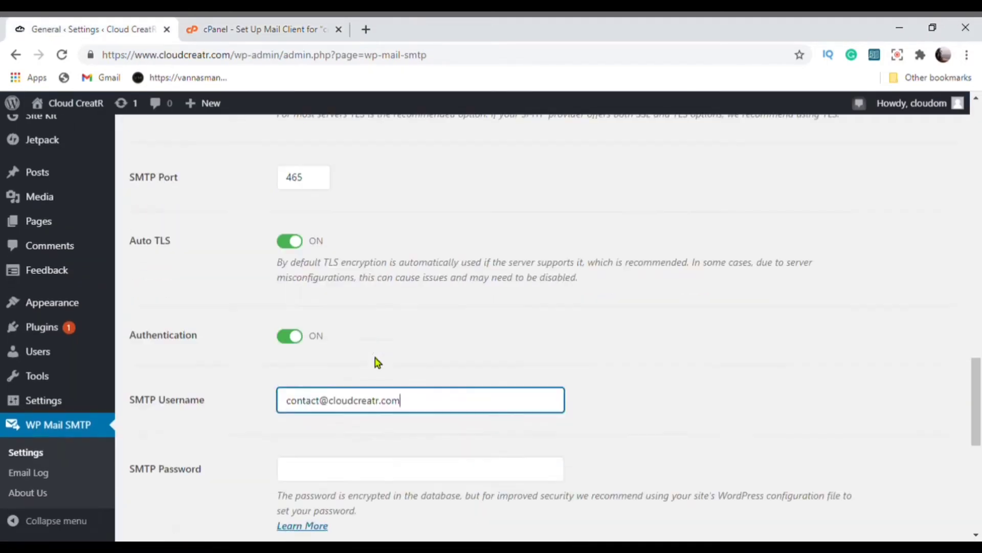
{"action": "left_click", "coordinate": [364, 402]}
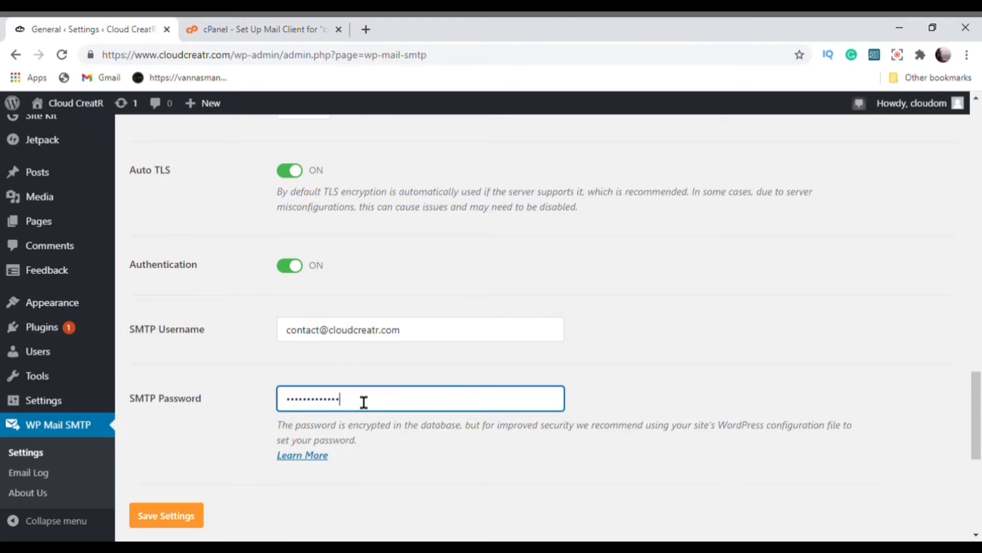
{"action": "scroll", "coordinate": [361, 405], "scroll_direction": "down", "scroll_amount": 1}
{"action": "scroll", "coordinate": [342, 394], "scroll_direction": "down", "scroll_amount": 3}
{"action": "scroll", "coordinate": [237, 328], "scroll_direction": "up", "scroll_amount": 2}
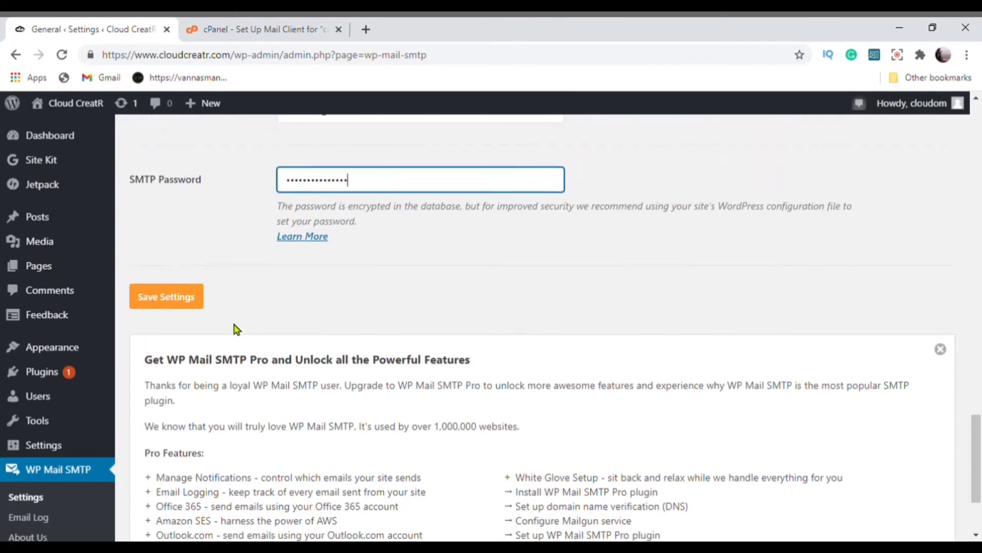
{"action": "left_click", "coordinate": [186, 316]}
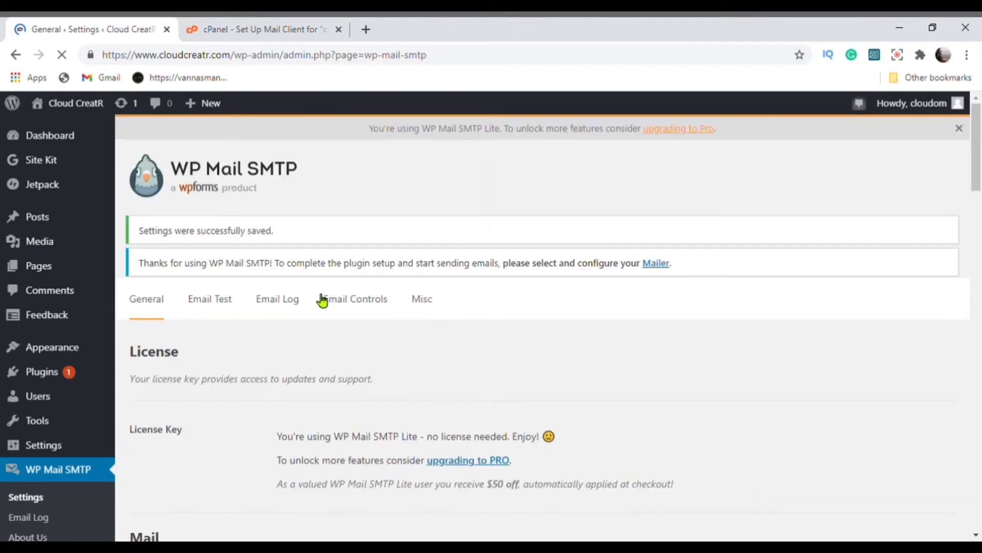
{"action": "scroll", "coordinate": [324, 298], "scroll_direction": "down", "scroll_amount": 2}
{"action": "scroll", "coordinate": [320, 296], "scroll_direction": "down", "scroll_amount": 3}
{"action": "scroll", "coordinate": [320, 299], "scroll_direction": "down", "scroll_amount": 3}
{"action": "scroll", "coordinate": [322, 299], "scroll_direction": "down", "scroll_amount": 2}
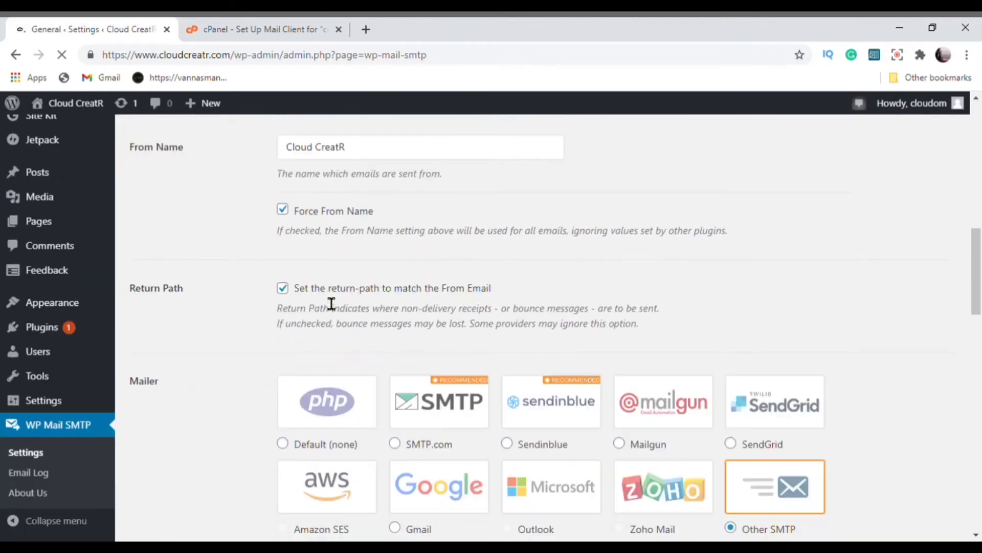
{"action": "scroll", "coordinate": [322, 299], "scroll_direction": "down", "scroll_amount": 3}
{"action": "scroll", "coordinate": [323, 300], "scroll_direction": "down", "scroll_amount": 2}
{"action": "scroll", "coordinate": [323, 299], "scroll_direction": "down", "scroll_amount": 3}
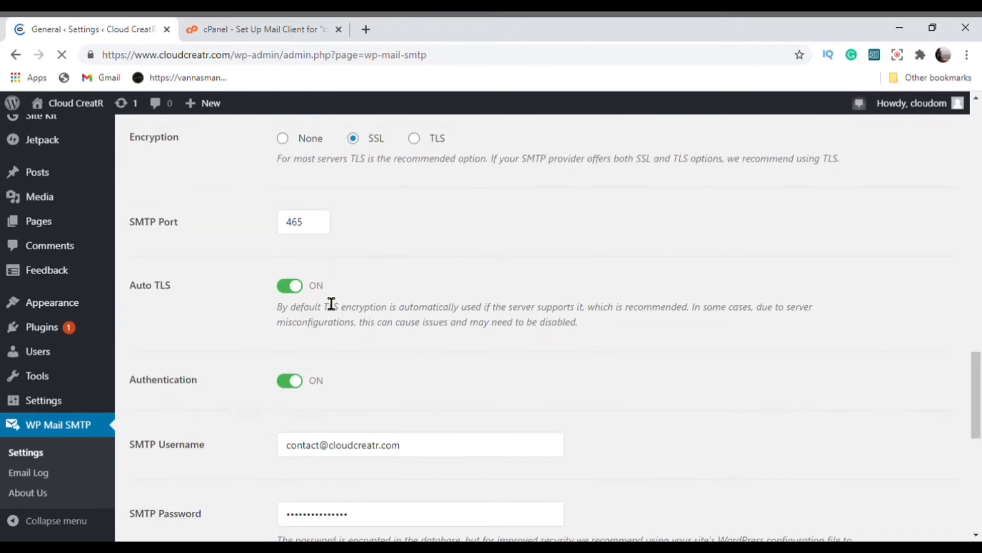
{"action": "scroll", "coordinate": [326, 302], "scroll_direction": "down", "scroll_amount": 3}
{"action": "scroll", "coordinate": [317, 308], "scroll_direction": "down", "scroll_amount": 3}
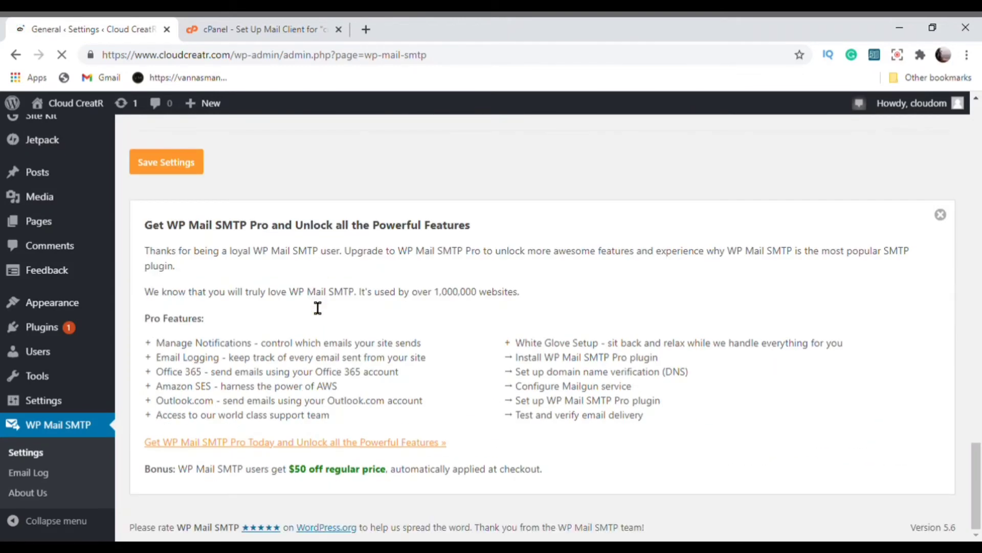
{"action": "scroll", "coordinate": [317, 307], "scroll_direction": "up", "scroll_amount": 2}
{"action": "scroll", "coordinate": [315, 307], "scroll_direction": "up", "scroll_amount": 2}
{"action": "scroll", "coordinate": [311, 308], "scroll_direction": "up", "scroll_amount": 5}
{"action": "scroll", "coordinate": [307, 312], "scroll_direction": "up", "scroll_amount": 3}
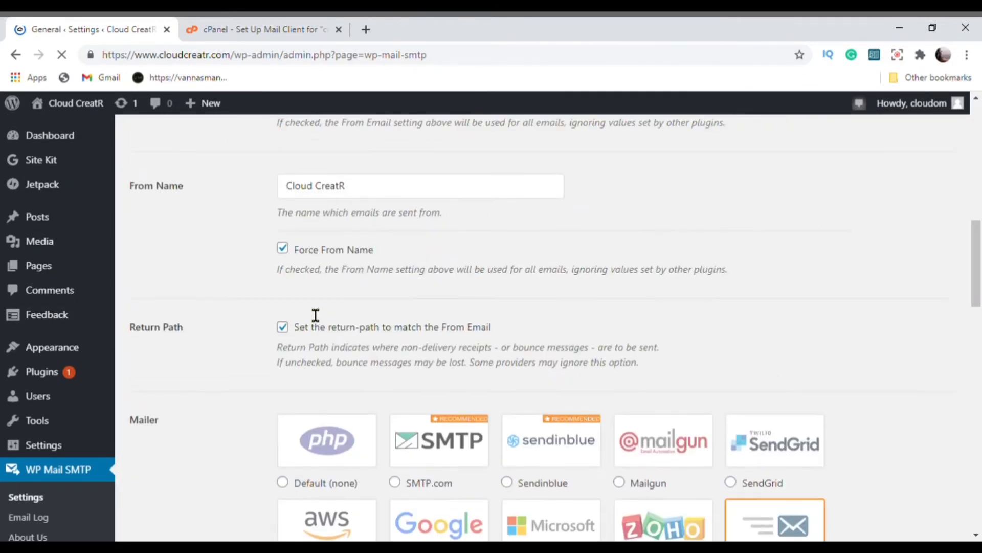
{"action": "scroll", "coordinate": [313, 316], "scroll_direction": "up", "scroll_amount": 3}
{"action": "scroll", "coordinate": [307, 310], "scroll_direction": "up", "scroll_amount": 1}
{"action": "scroll", "coordinate": [289, 300], "scroll_direction": "up", "scroll_amount": 2}
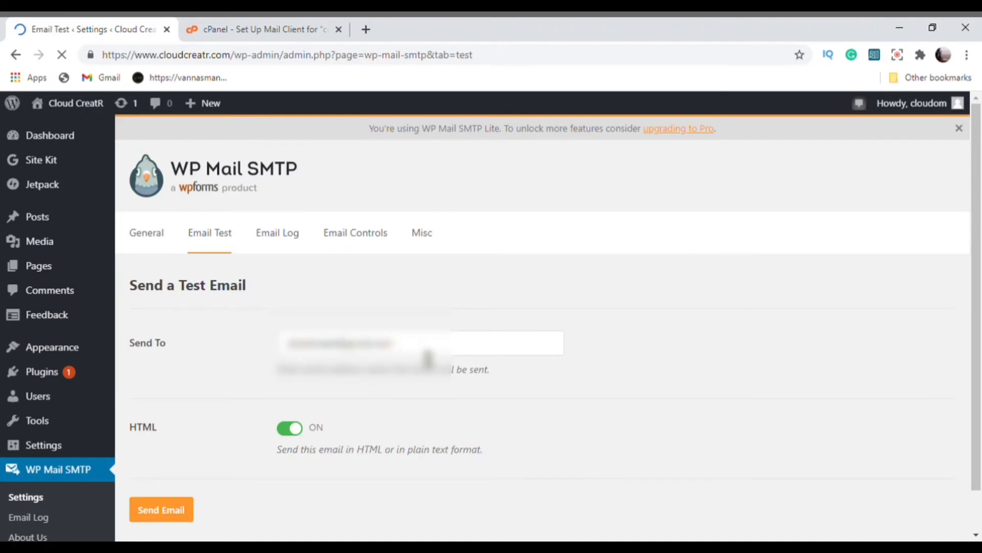
- Send the HTML test email and start a new browser tab for Gmail
{"action": "left_click", "coordinate": [170, 512]}
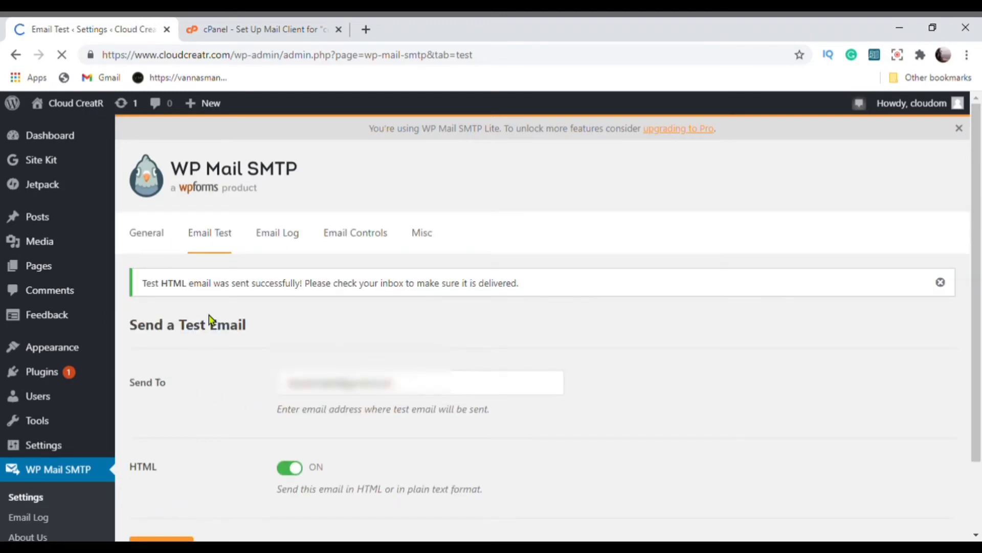
{"action": "left_click", "coordinate": [366, 29]}
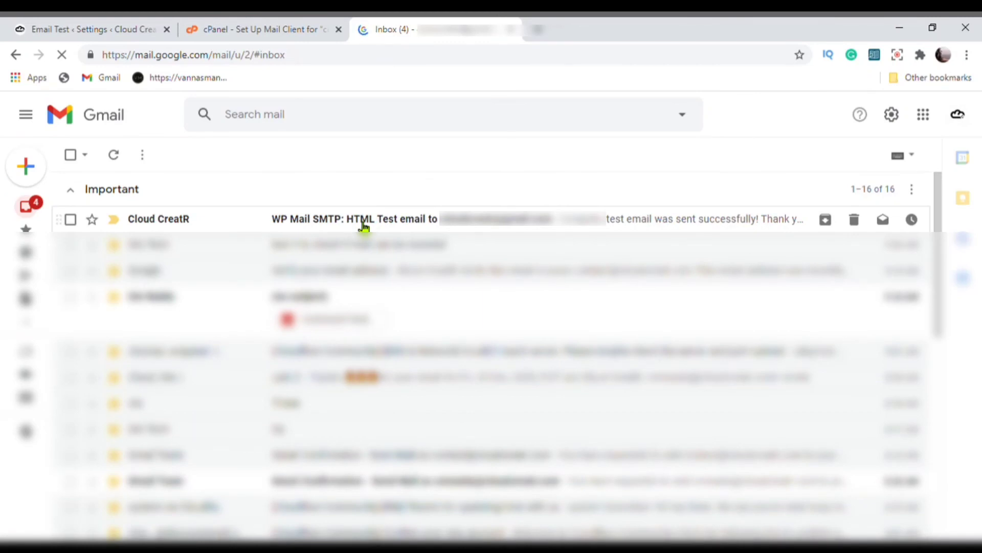
- Open the 'WP Mail SMTP: HTML Test email' message in the Gmail inbox
{"action": "left_click", "coordinate": [364, 225]}
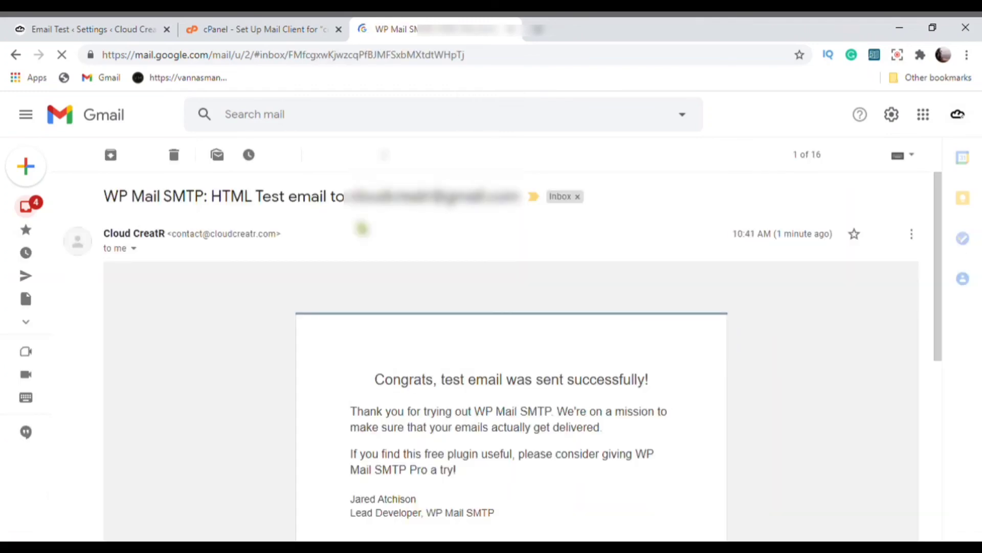
{"action": "scroll", "coordinate": [402, 213], "scroll_direction": "down", "scroll_amount": 1}
{"action": "scroll", "coordinate": [430, 212], "scroll_direction": "down", "scroll_amount": 1}
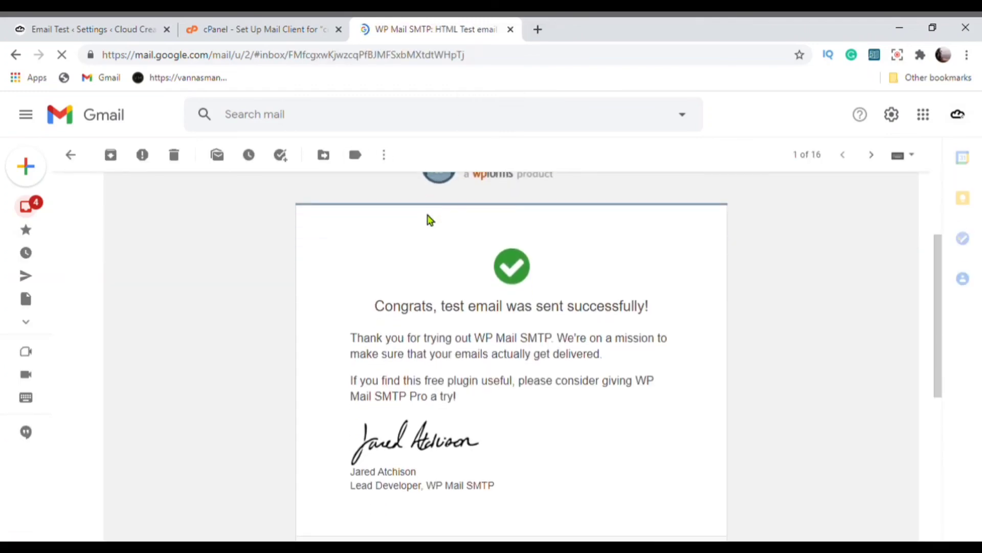
{"action": "scroll", "coordinate": [500, 334], "scroll_direction": "down", "scroll_amount": 1}
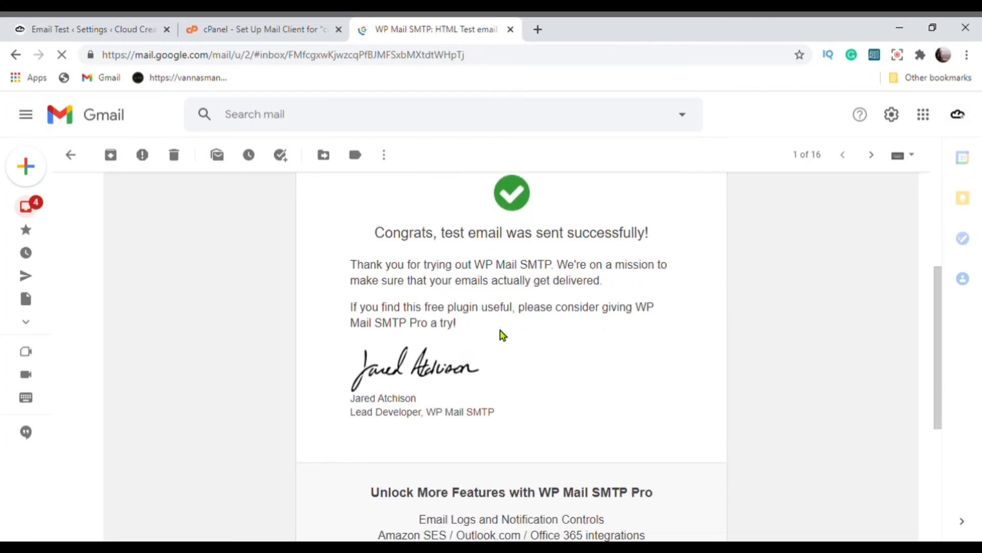
{"action": "scroll", "coordinate": [502, 331], "scroll_direction": "down", "scroll_amount": 3}
{"action": "scroll", "coordinate": [513, 333], "scroll_direction": "down", "scroll_amount": 2}
{"action": "scroll", "coordinate": [504, 329], "scroll_direction": "up", "scroll_amount": 4}
{"action": "scroll", "coordinate": [497, 319], "scroll_direction": "up", "scroll_amount": 2}
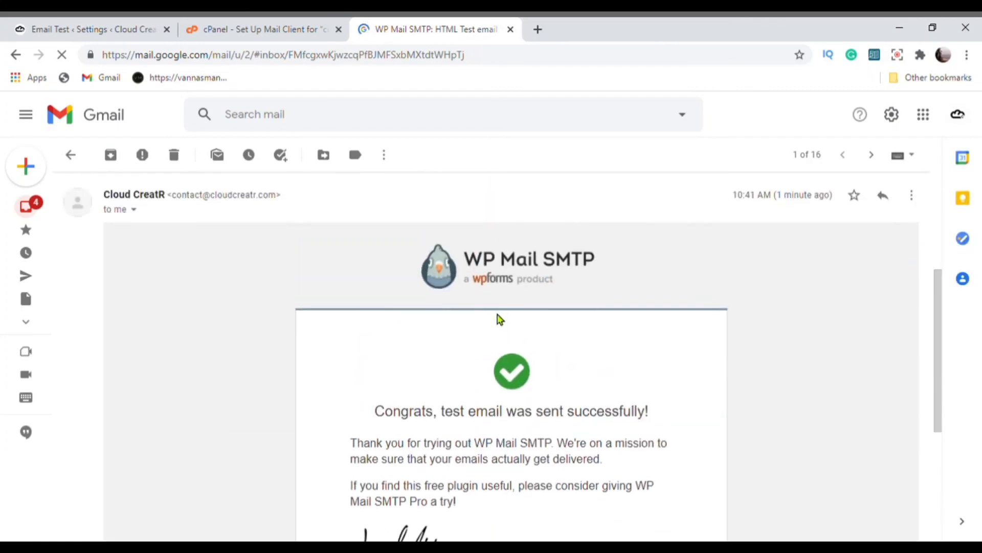
{"action": "scroll", "coordinate": [419, 309], "scroll_direction": "up", "scroll_amount": 1}
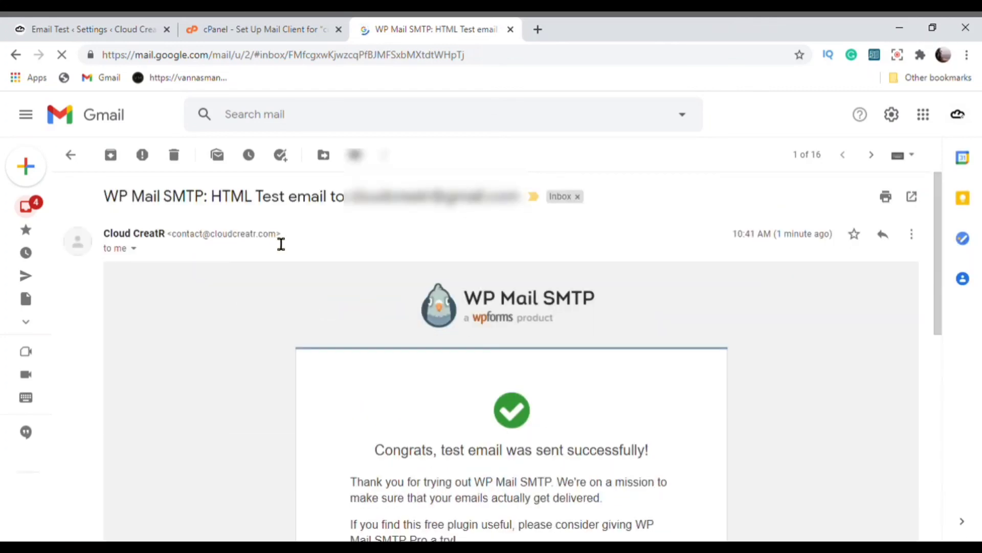